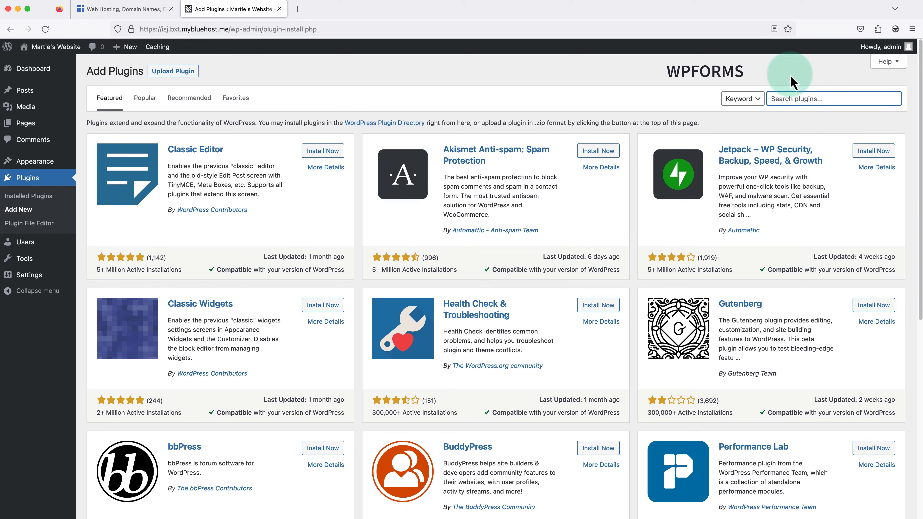
# Search the plugins for 'wpforms', then install and activate Contact Form by WPForms
pyautogui.write('wpforms')
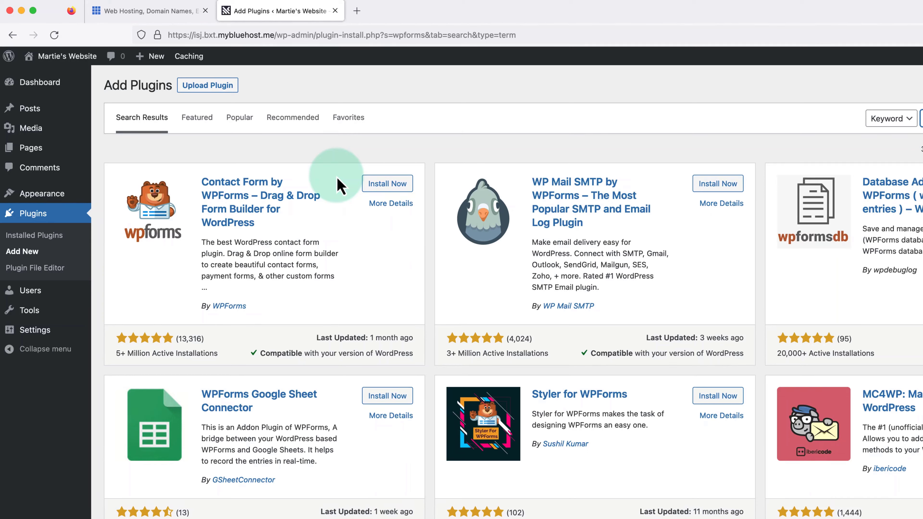
pyautogui.click(384, 184)
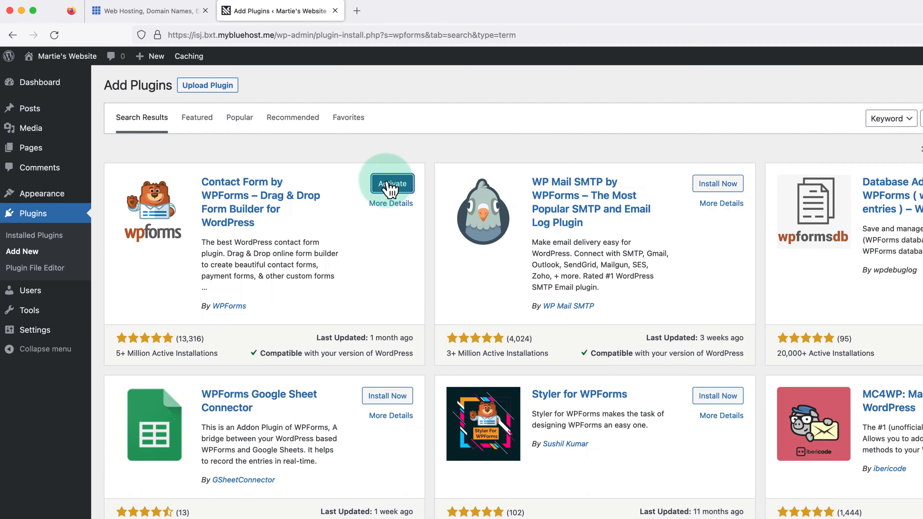
pyautogui.click(392, 184)
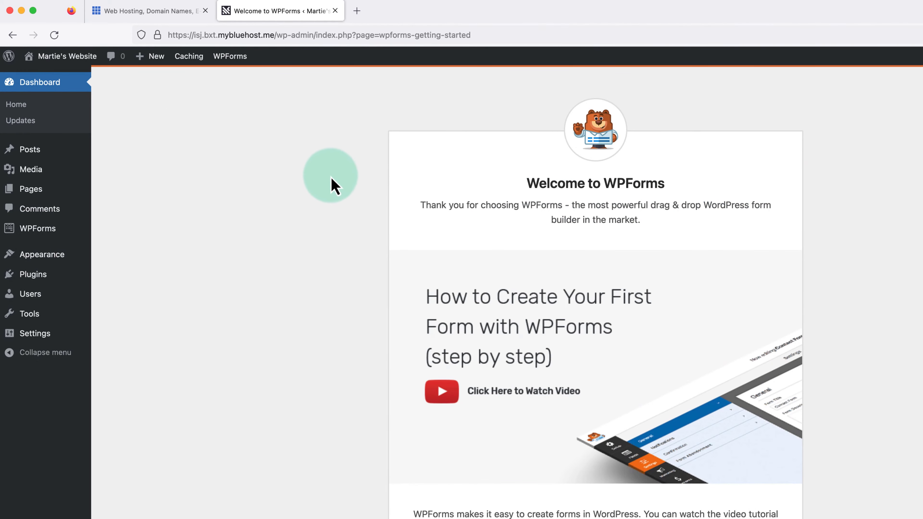
# Create a new WPForms form named 'Contact Form' from the Simple Contact Form template
pyautogui.click(42, 230)
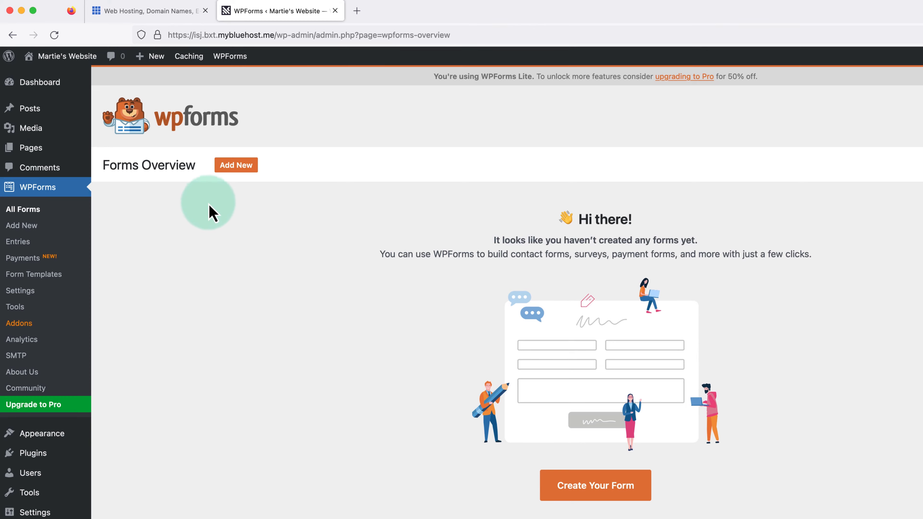
pyautogui.click(234, 167)
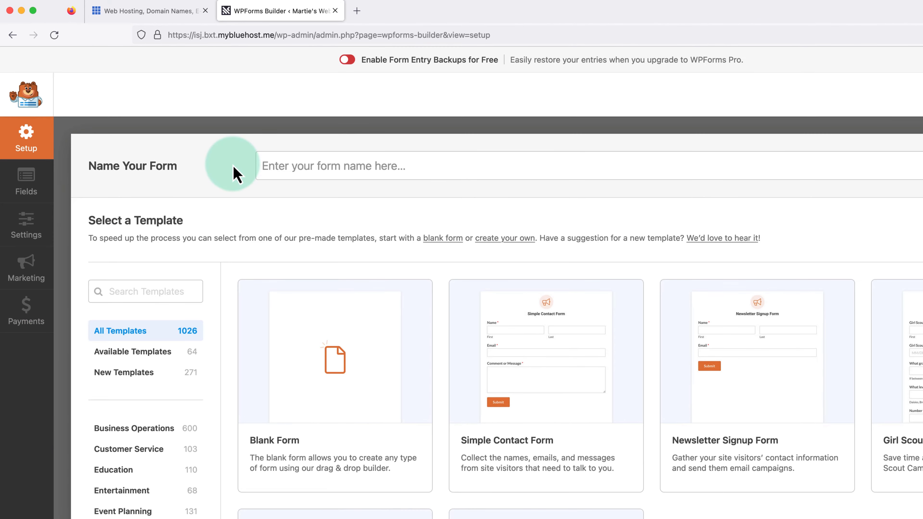
pyautogui.click(295, 169)
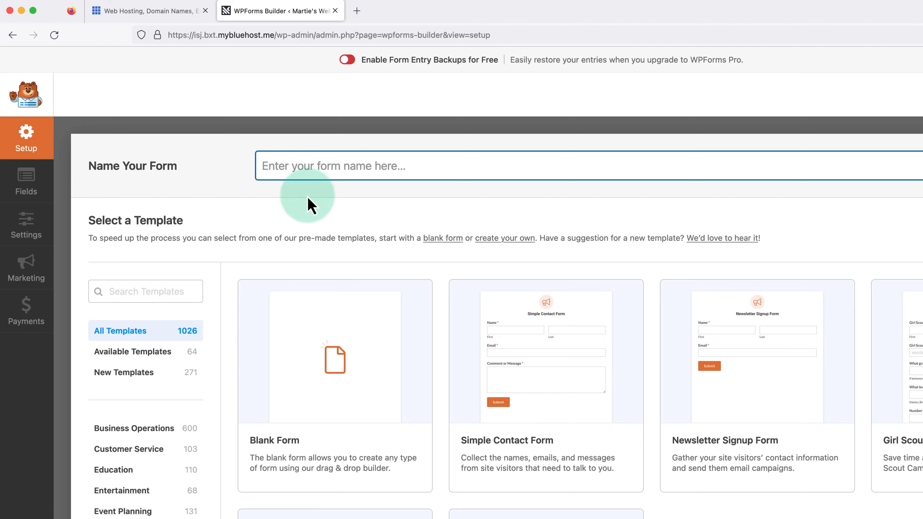
pyautogui.write('Contact Fo')
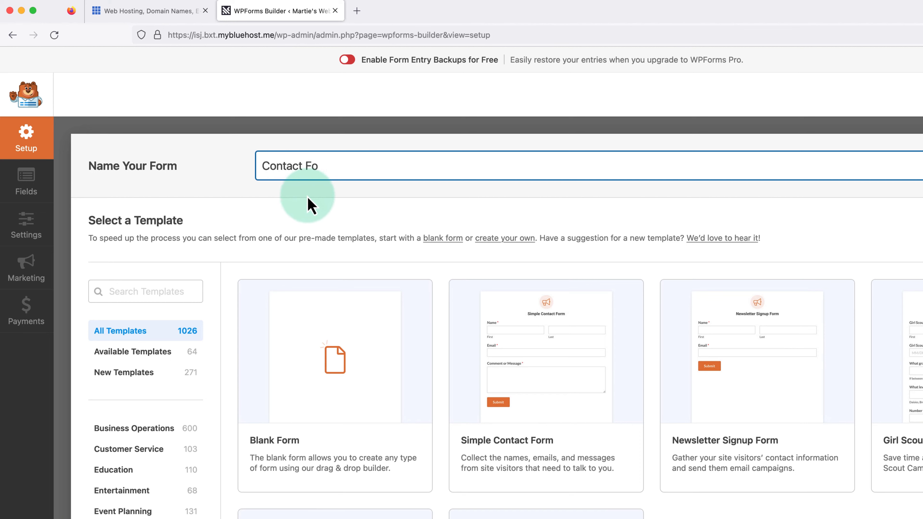
pyautogui.write('rm')
pyautogui.click(307, 197)
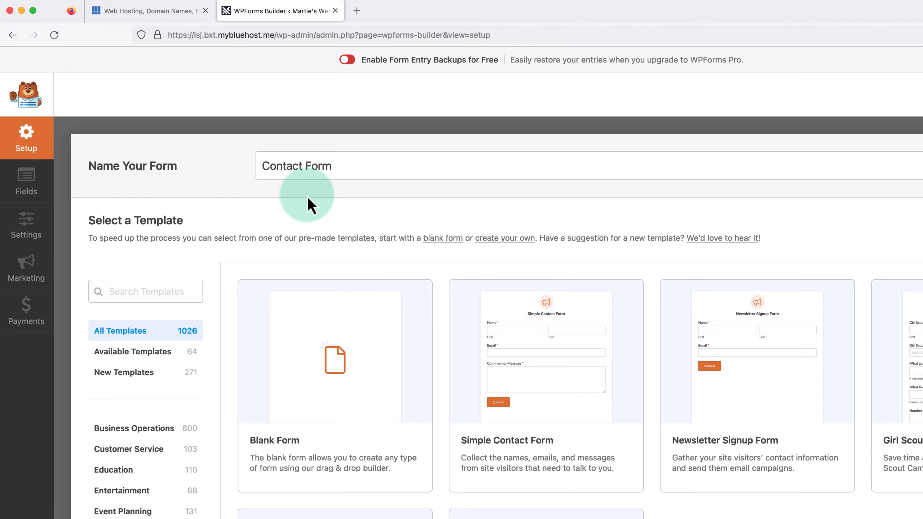
pyautogui.moveTo(514, 324)
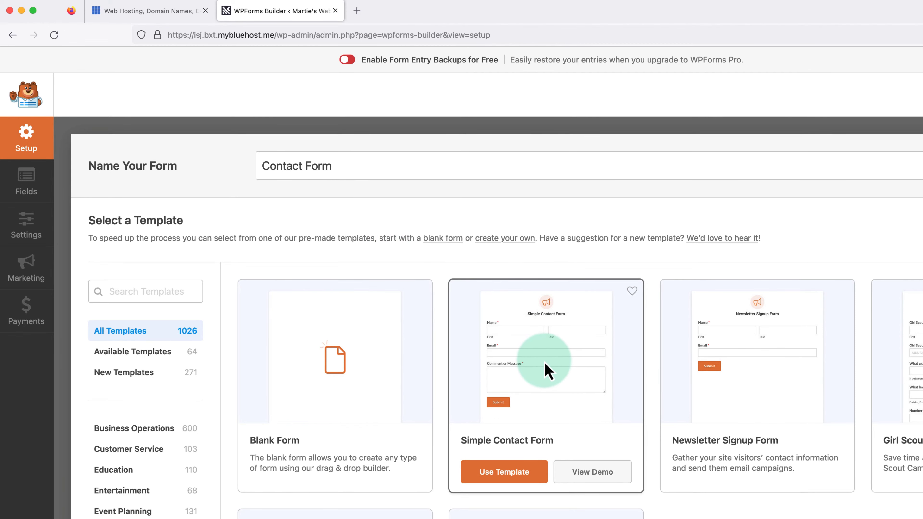
pyautogui.click(520, 473)
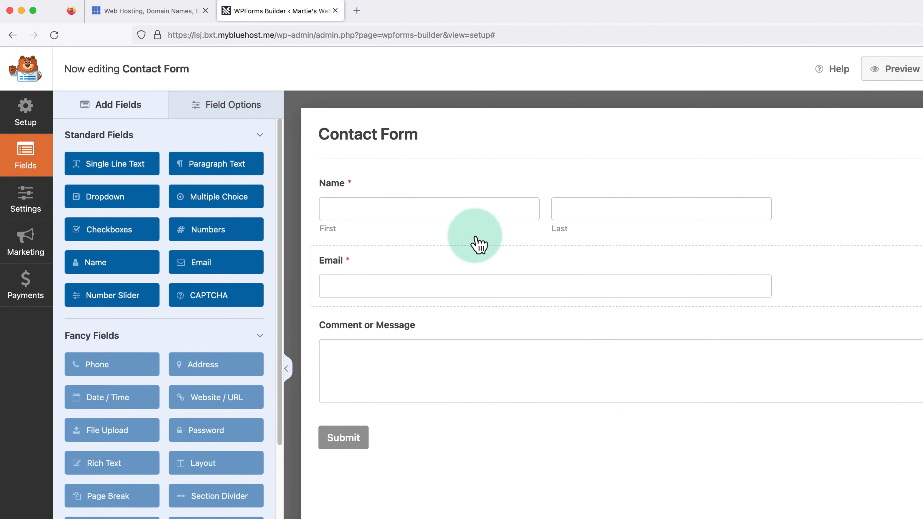
# Set the form's Name field to the Simple format and change its label to 'First Name'
pyautogui.click(468, 216)
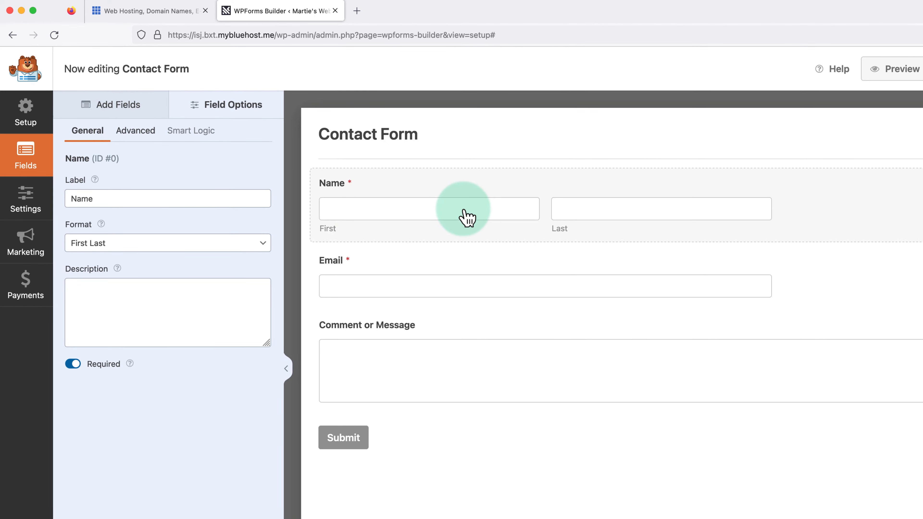
pyautogui.click(216, 244)
pyautogui.click(214, 230)
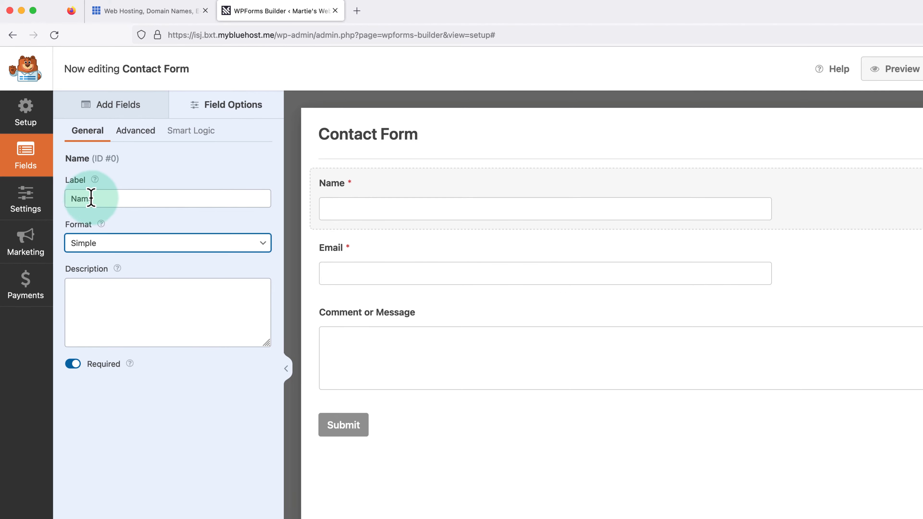
pyautogui.click(71, 198)
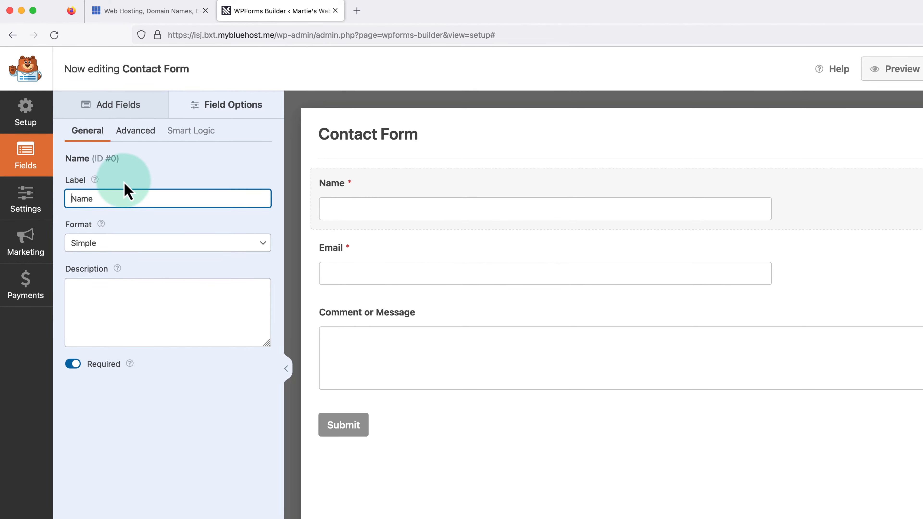
pyautogui.write('First')
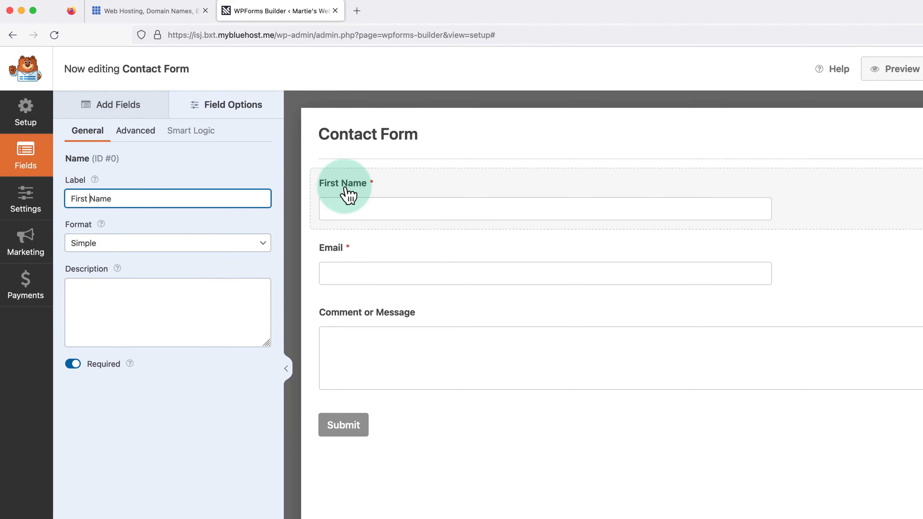
pyautogui.click(210, 223)
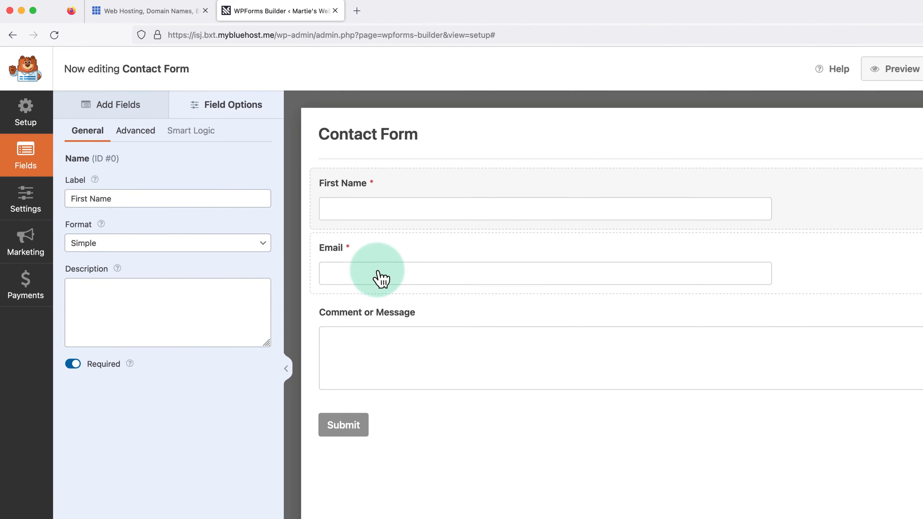
# Change the label of the form's Email field to 'Email Address'
pyautogui.click(381, 279)
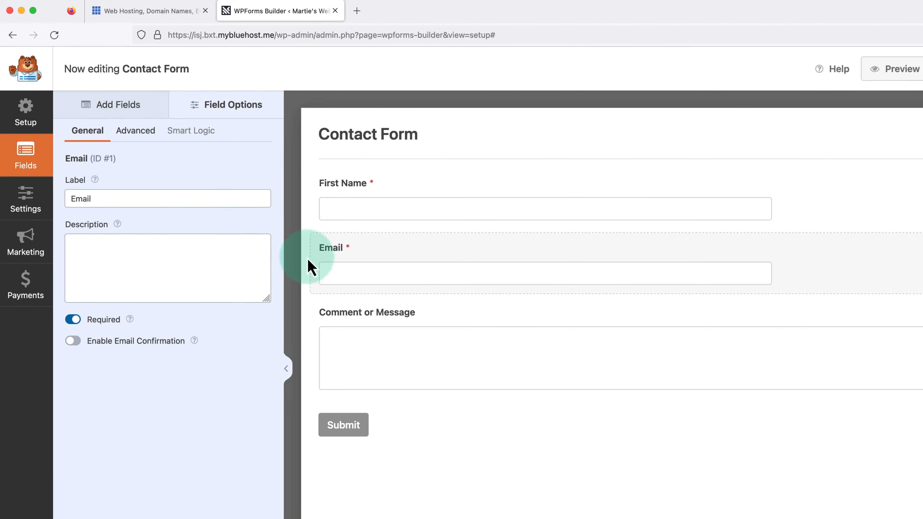
pyautogui.click(161, 198)
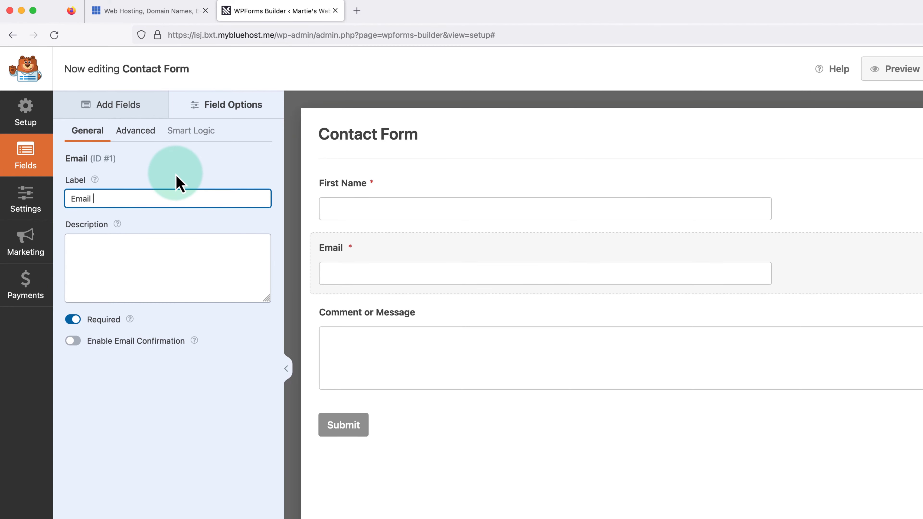
pyautogui.write('Address')
pyautogui.click(178, 184)
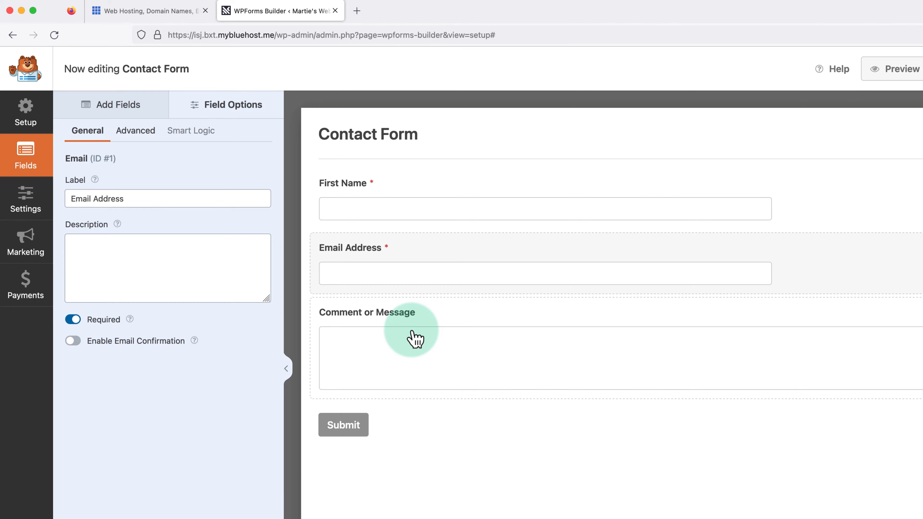
# Change the form's submit button text to 'Send Message'
pyautogui.click(353, 432)
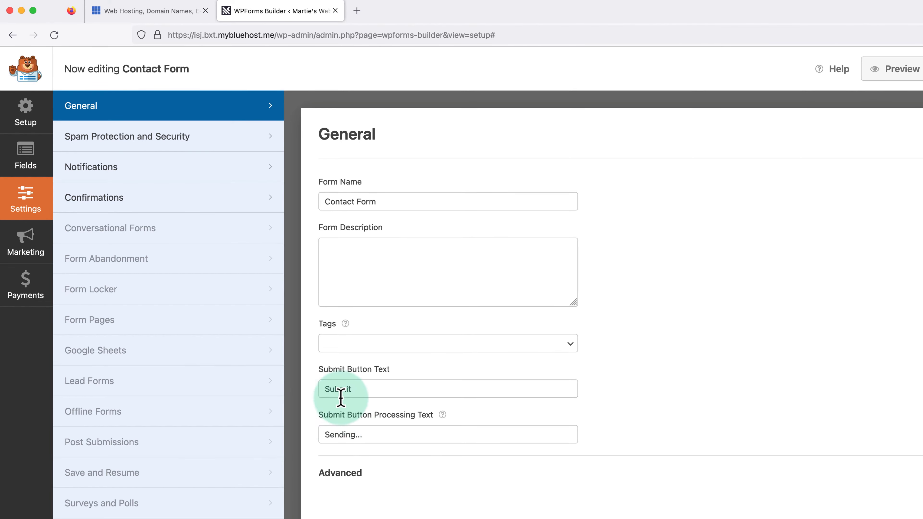
pyautogui.moveTo(367, 388); pyautogui.dragTo(317, 385)
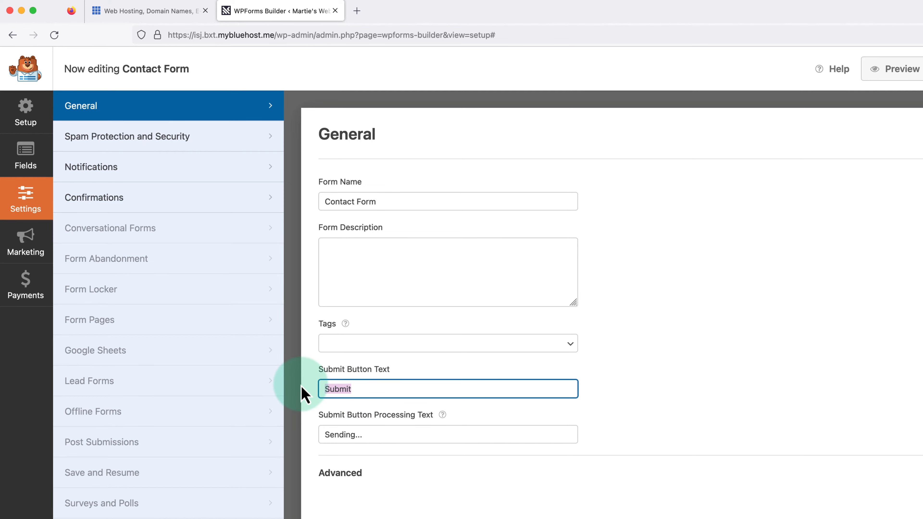
pyautogui.write('Send Message')
pyautogui.click(305, 394)
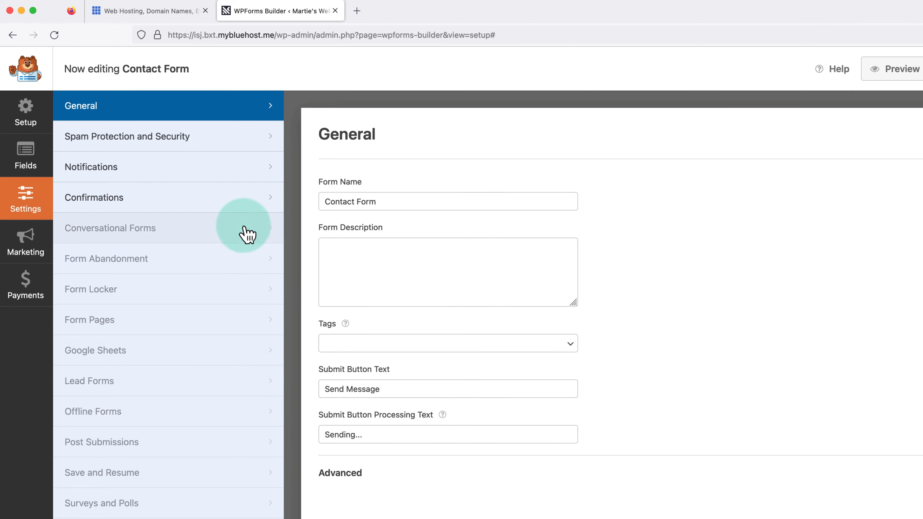
# Replace the default confirmation message with 'Thank you for your message, we'll get back to you as soon as possible.'
pyautogui.click(166, 209)
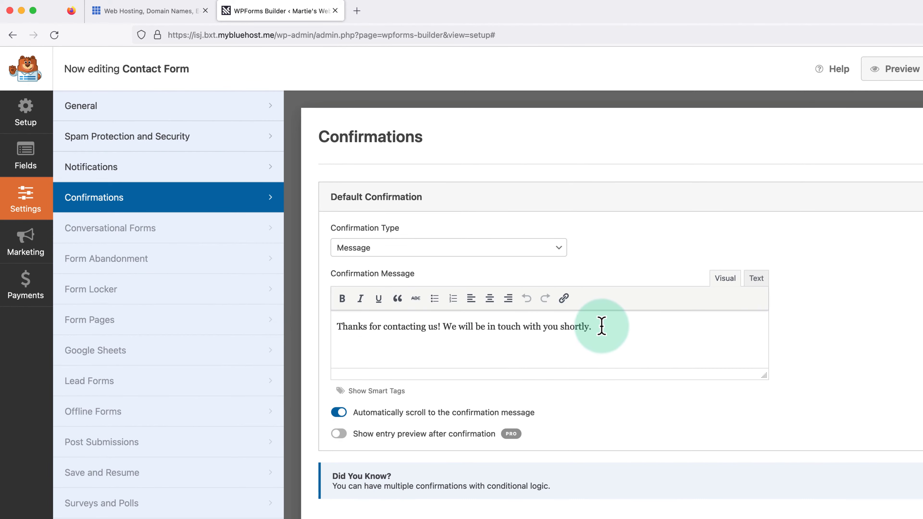
pyautogui.moveTo(603, 326); pyautogui.dragTo(318, 328)
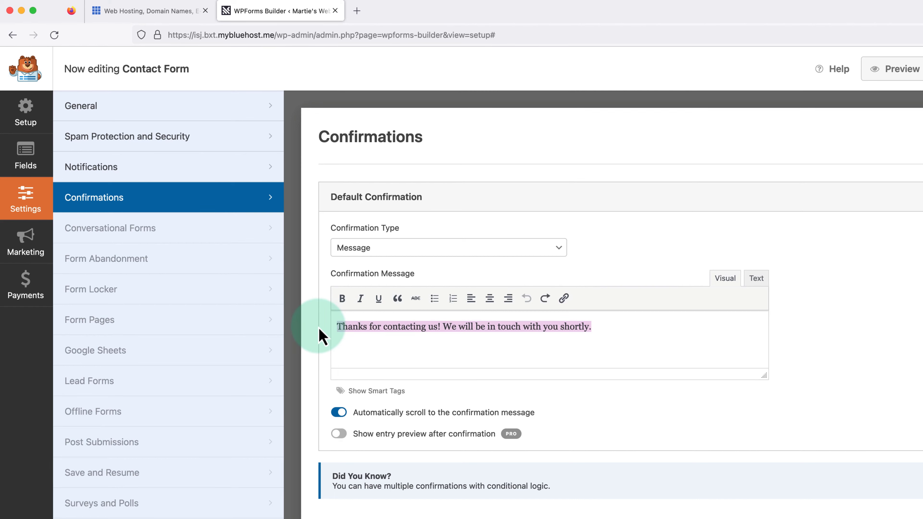
pyautogui.press('BackSpace')
pyautogui.write('Thank')
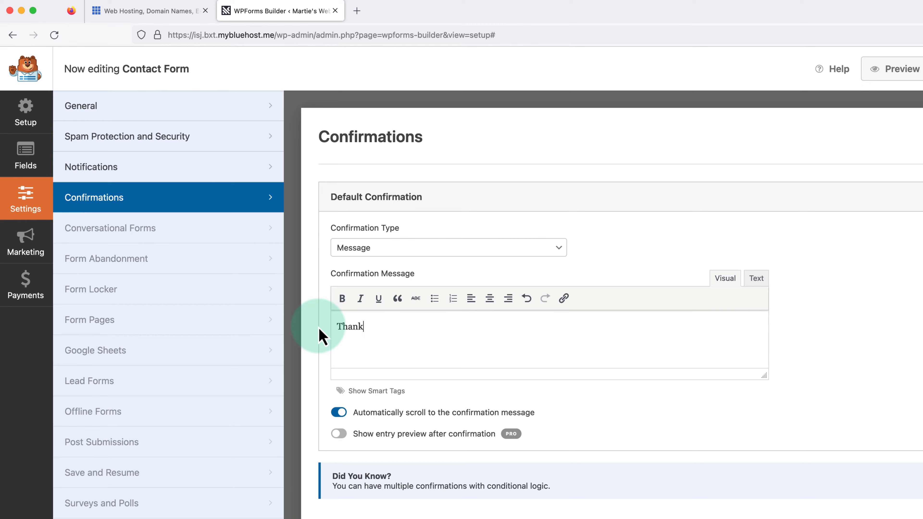
pyautogui.write(" you for your message, we'll get")
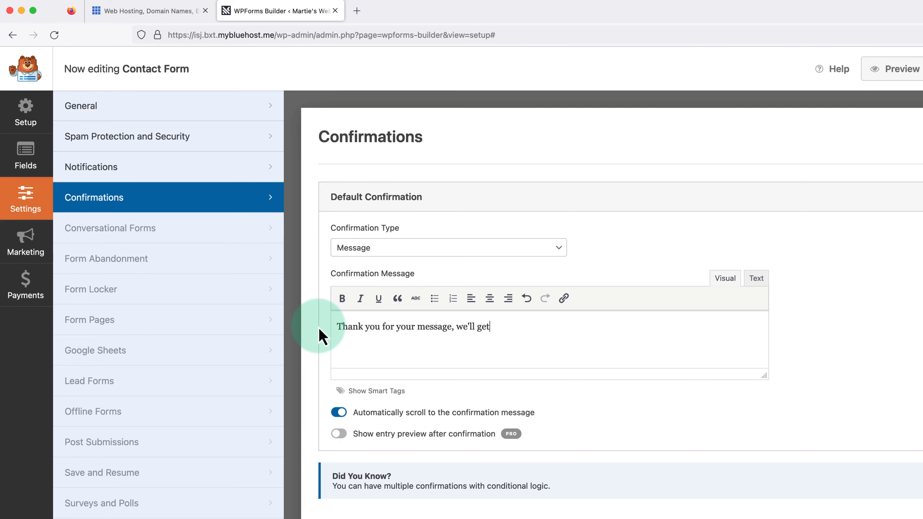
pyautogui.write(' back to you as soon as possible.')
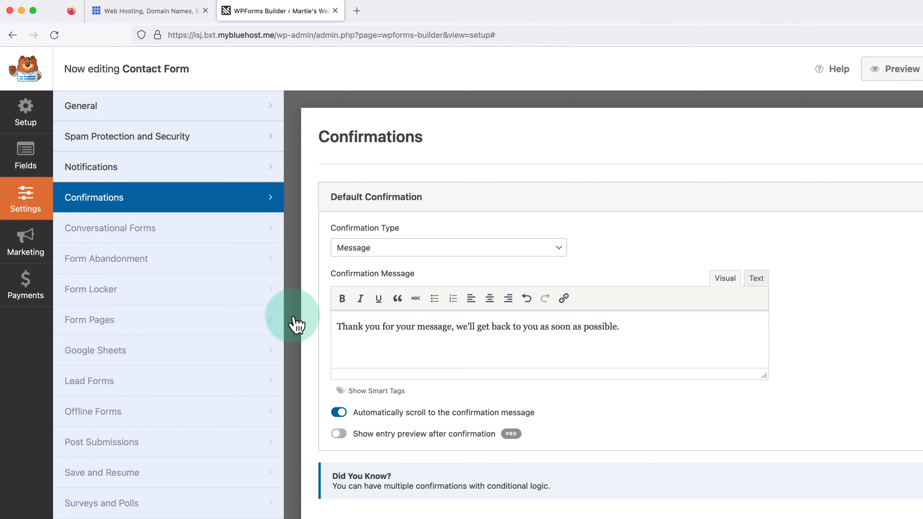
# Return to the form's fields, save the contact form and exit the form builder
pyautogui.click(31, 173)
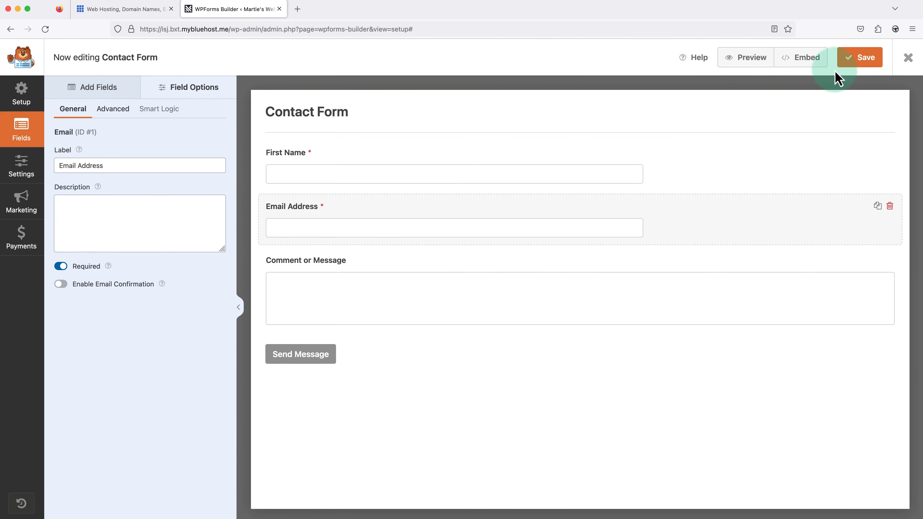
pyautogui.click(852, 69)
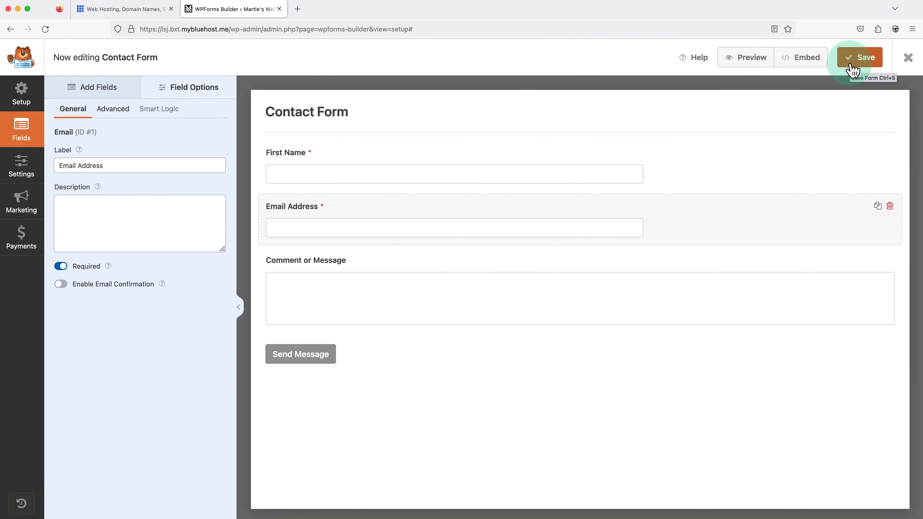
pyautogui.click(910, 70)
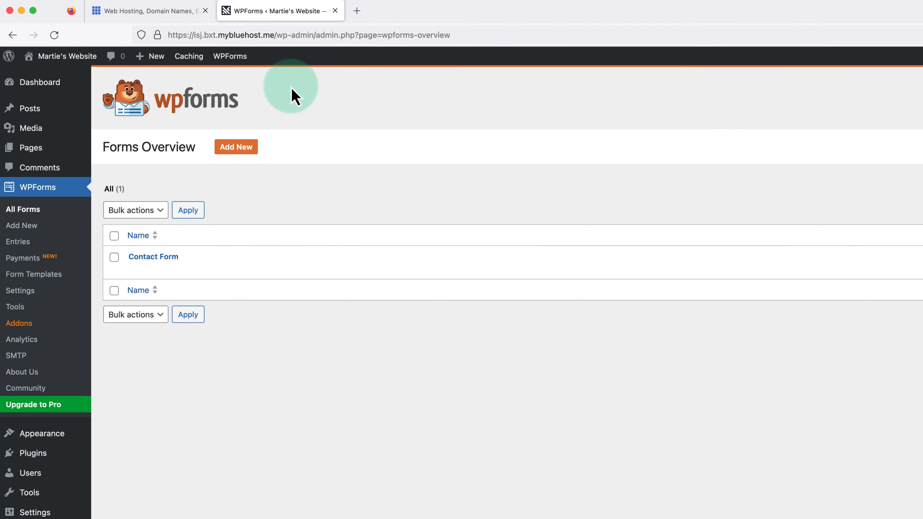
# Visit the website's Contact Us page and open it for editing
pyautogui.click(78, 59)
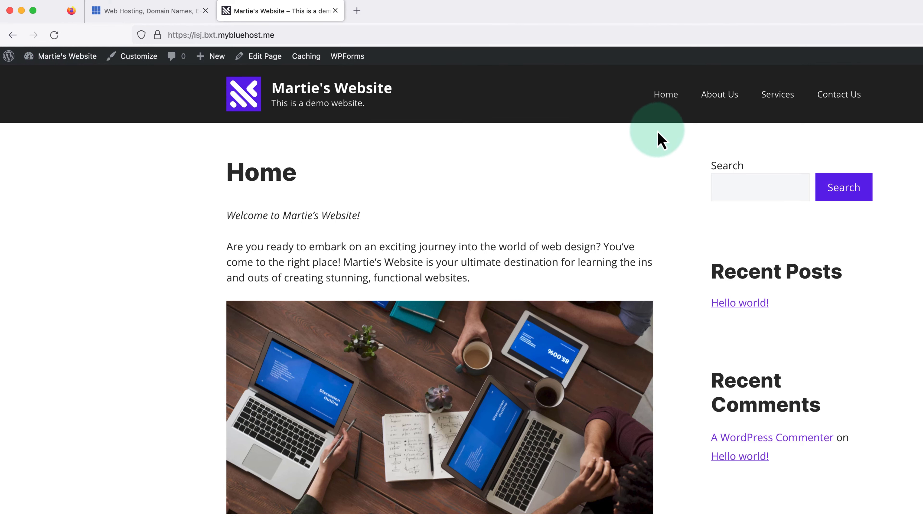
pyautogui.click(836, 103)
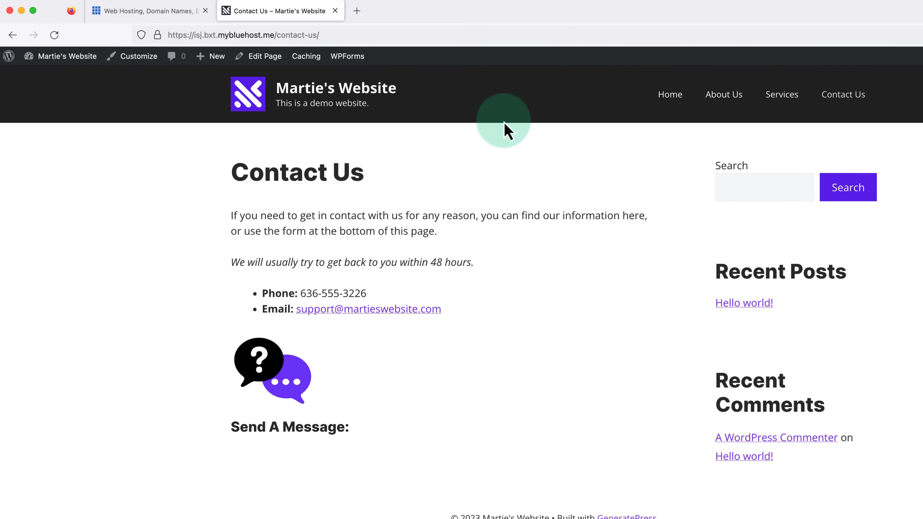
pyautogui.click(282, 68)
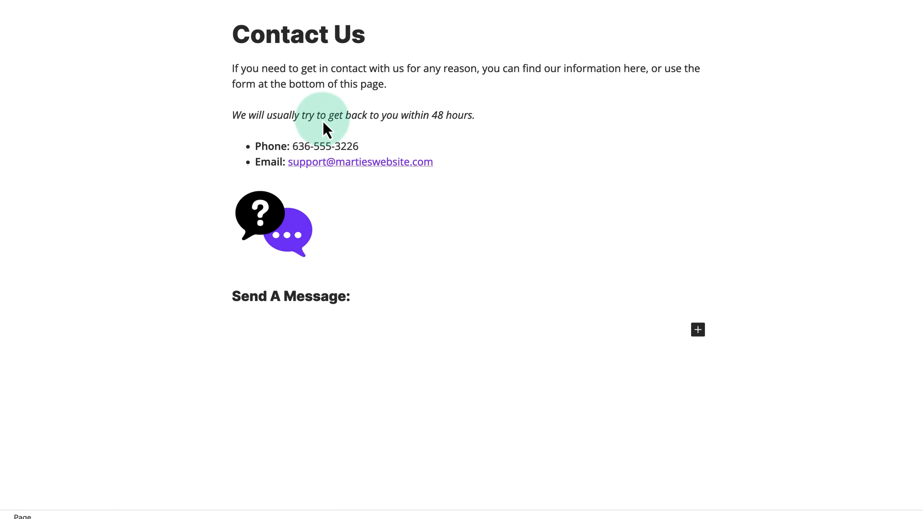
# Insert a WPForms block directly below the 'Send A Message:' heading on the Contact Us page
pyautogui.click(376, 295)
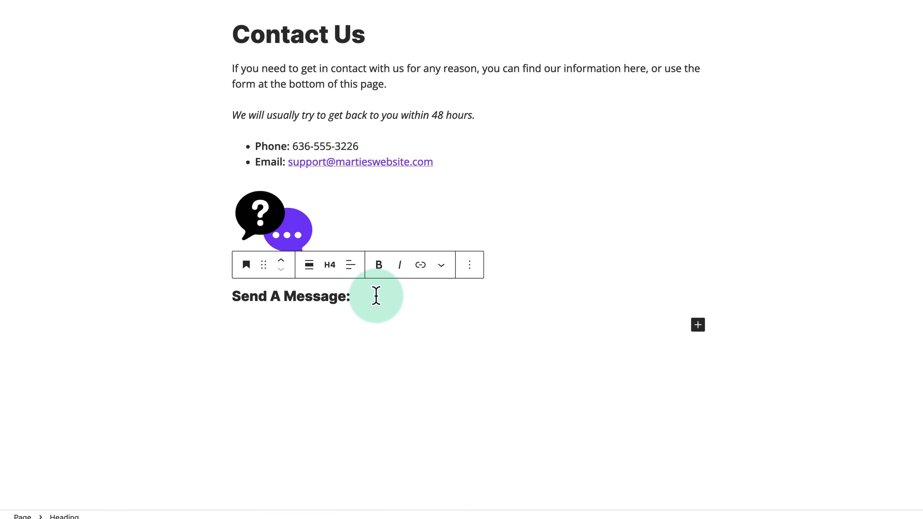
pyautogui.press('Return')
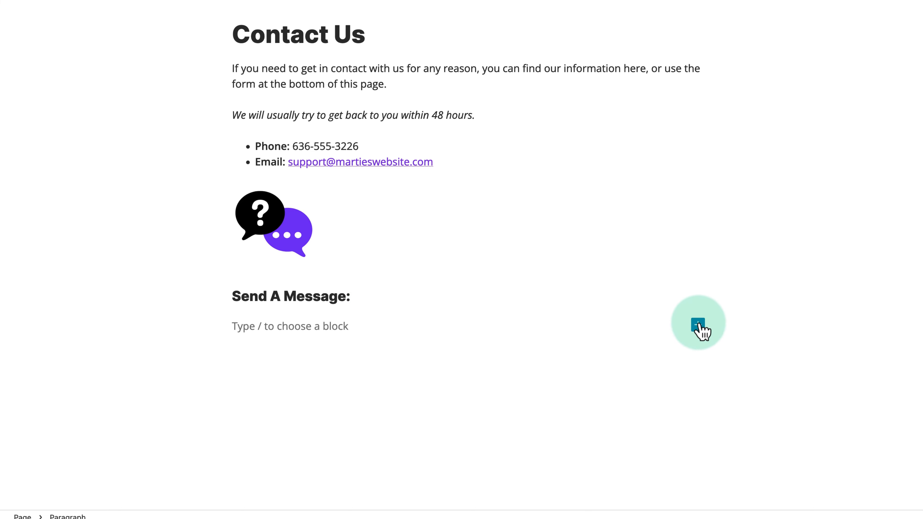
pyautogui.click(698, 325)
pyautogui.write('wp forms')
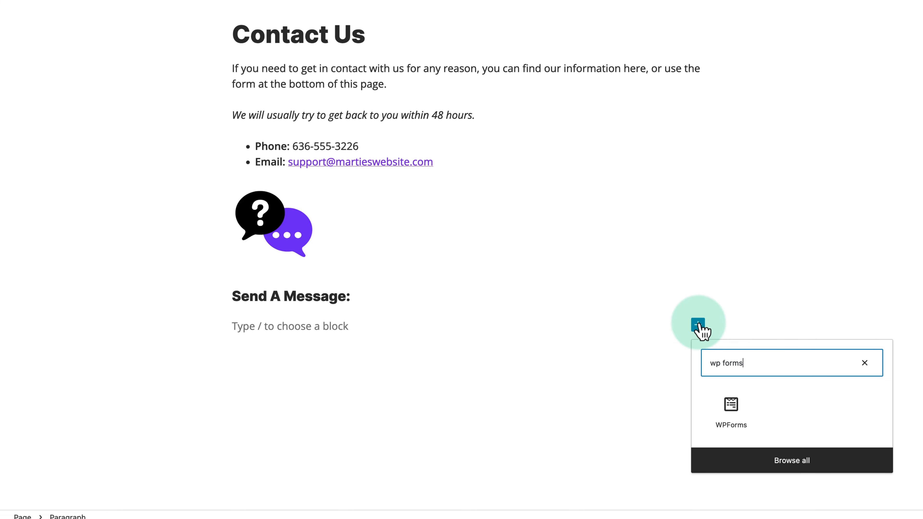
pyautogui.click(730, 413)
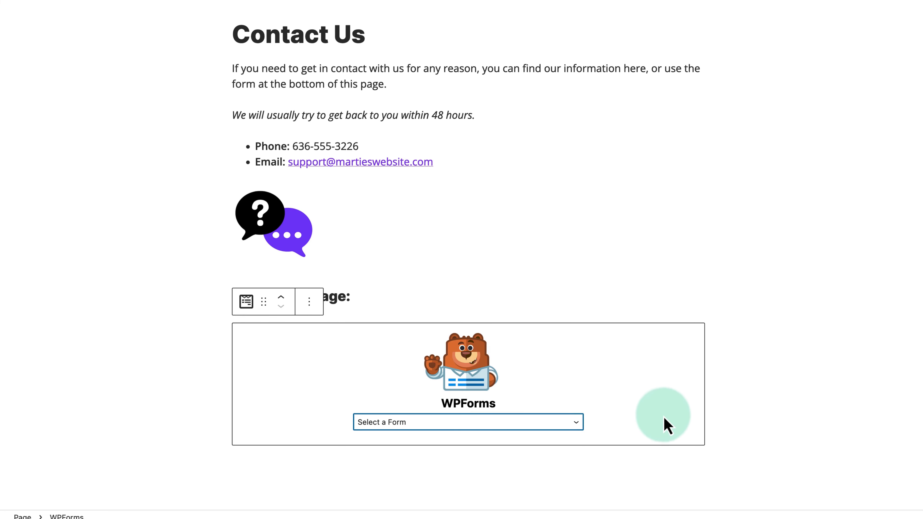
# Choose 'Contact Form' as the form shown in the WPForms block, and deselect the block
pyautogui.click(581, 429)
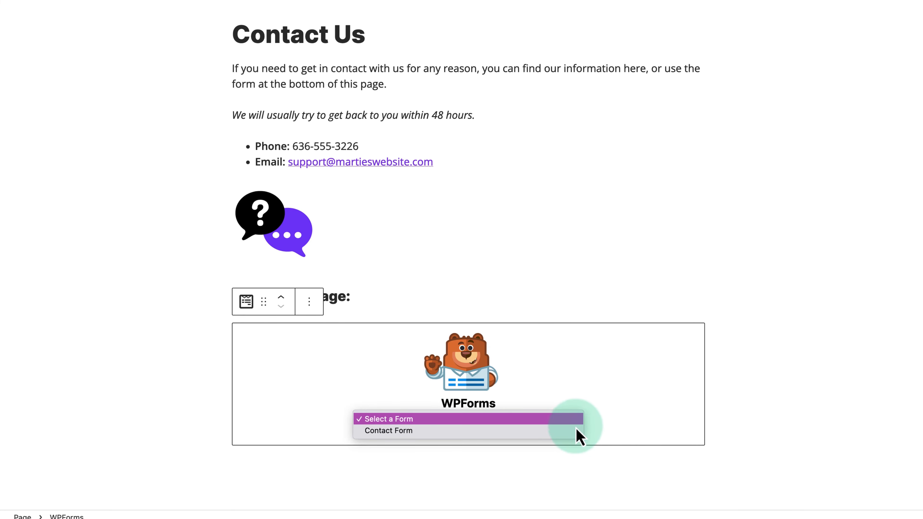
pyautogui.click(577, 432)
pyautogui.scroll(-4, 580, 440)
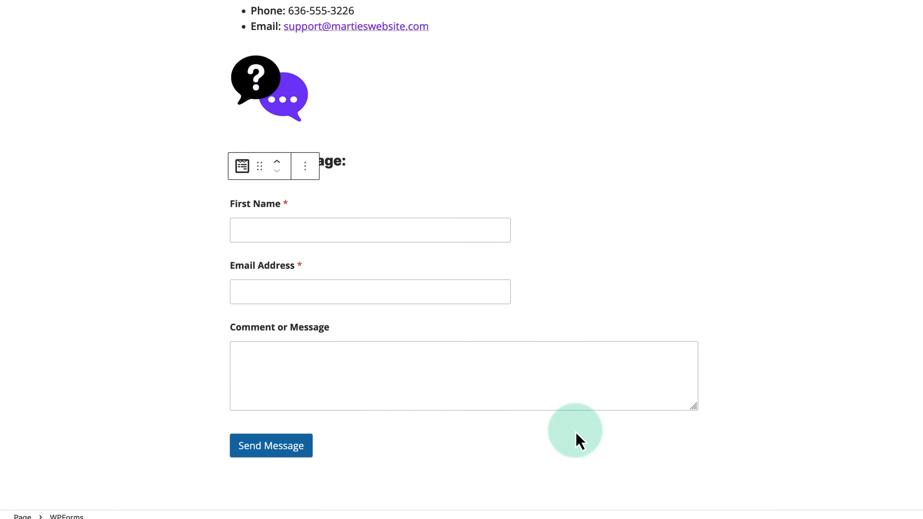
pyautogui.click(580, 441)
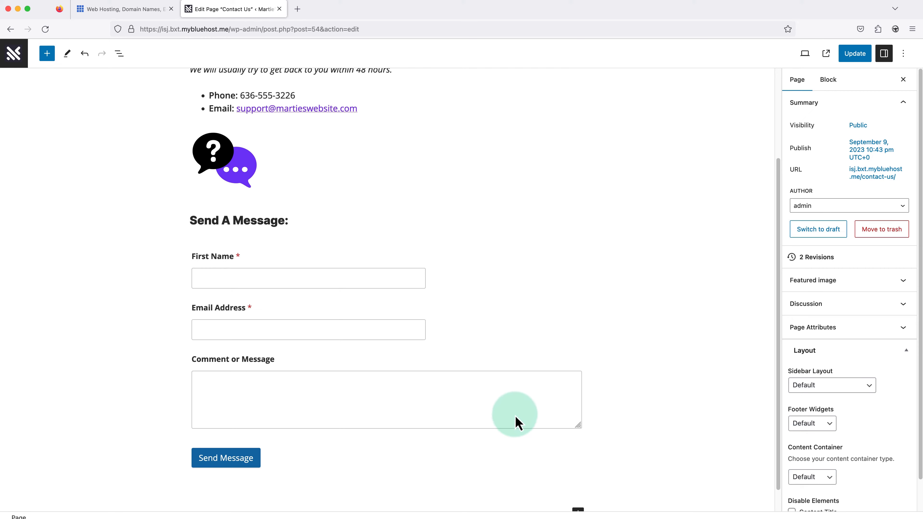
# Update the Contact Us page and view the embedded form on the live page
pyautogui.click(852, 55)
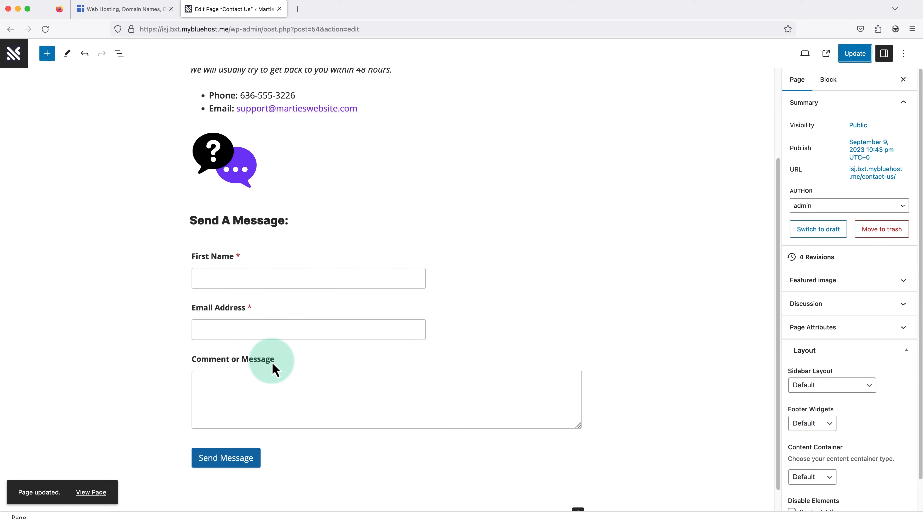
pyautogui.click(98, 492)
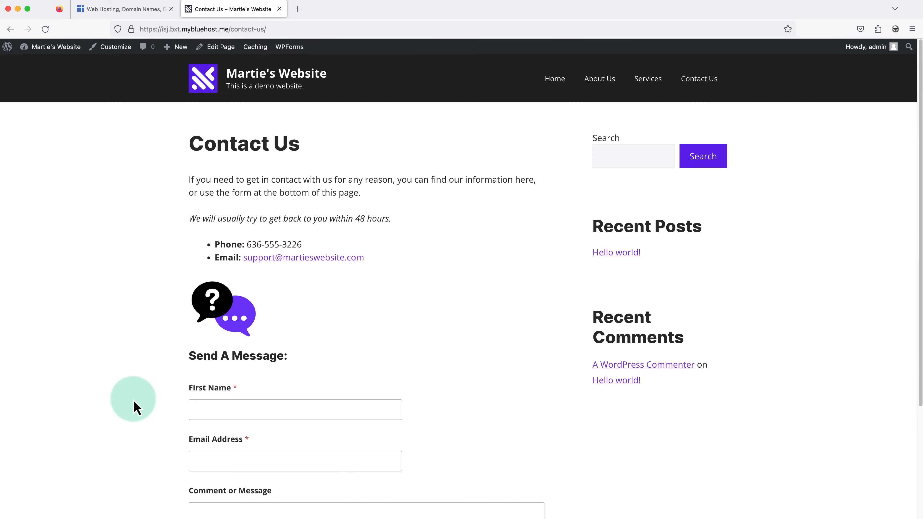
pyautogui.scroll(-4, 151, 398)
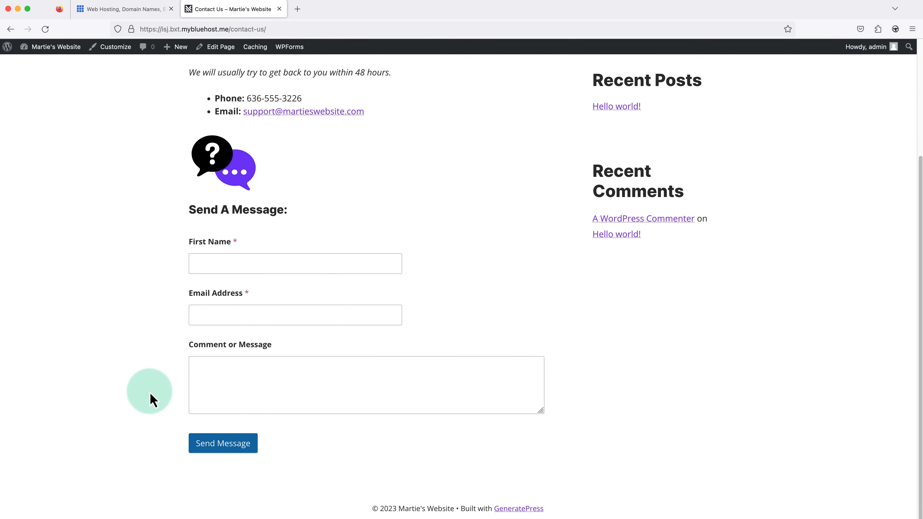